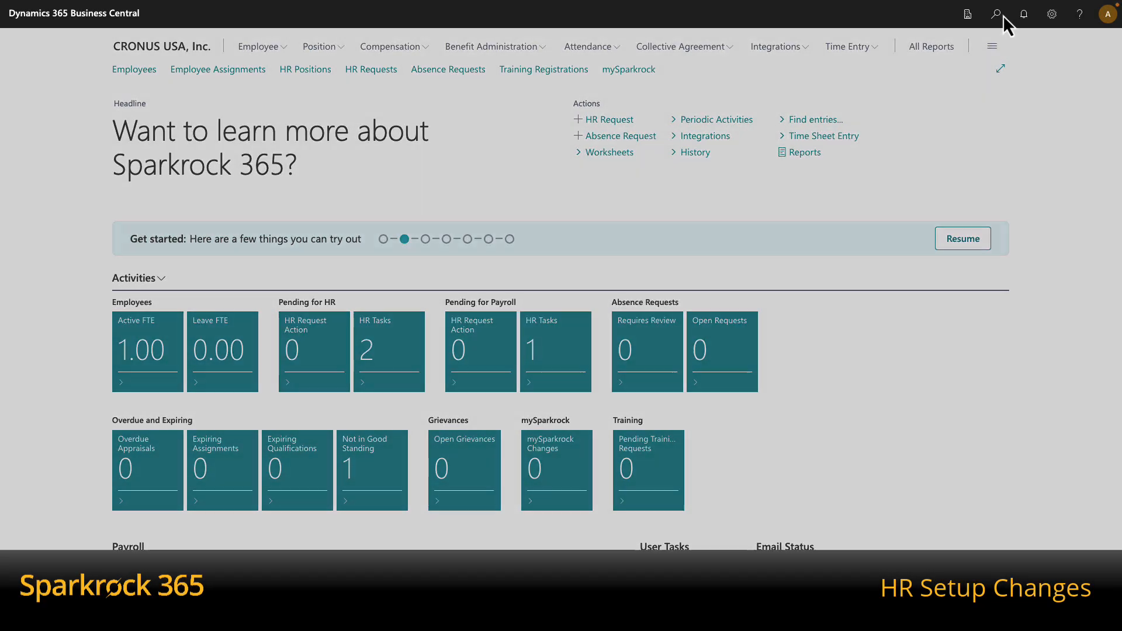
- Find Advanced HR Setup with the search 'adv hr set' and list the Employee Full Name Format choices
click(1001, 14)
text(adv hr set)
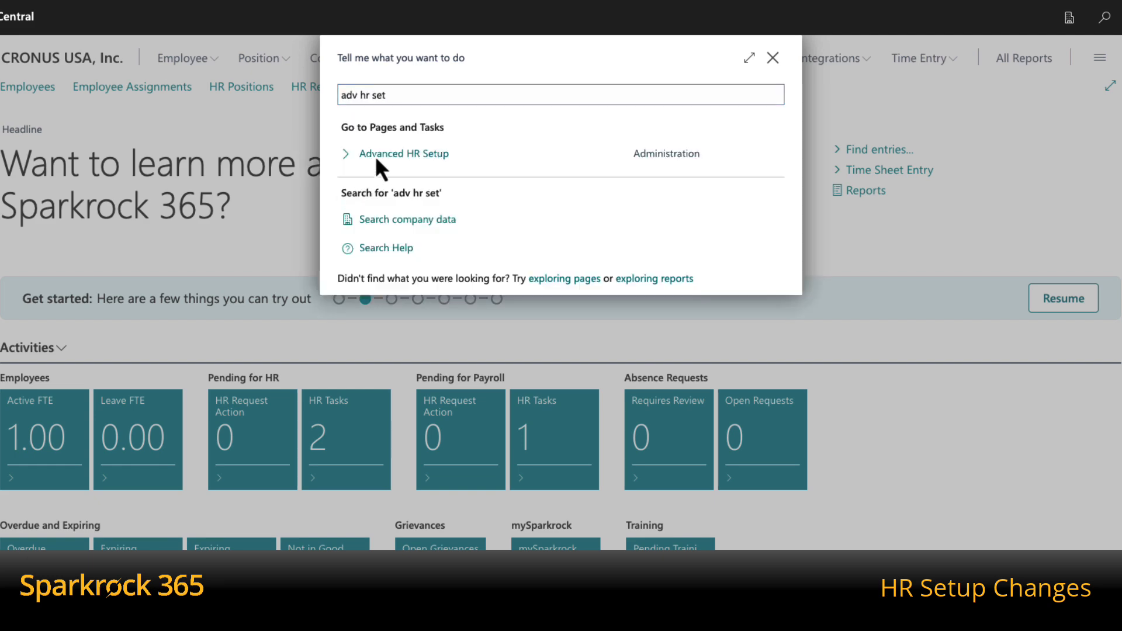
click(376, 156)
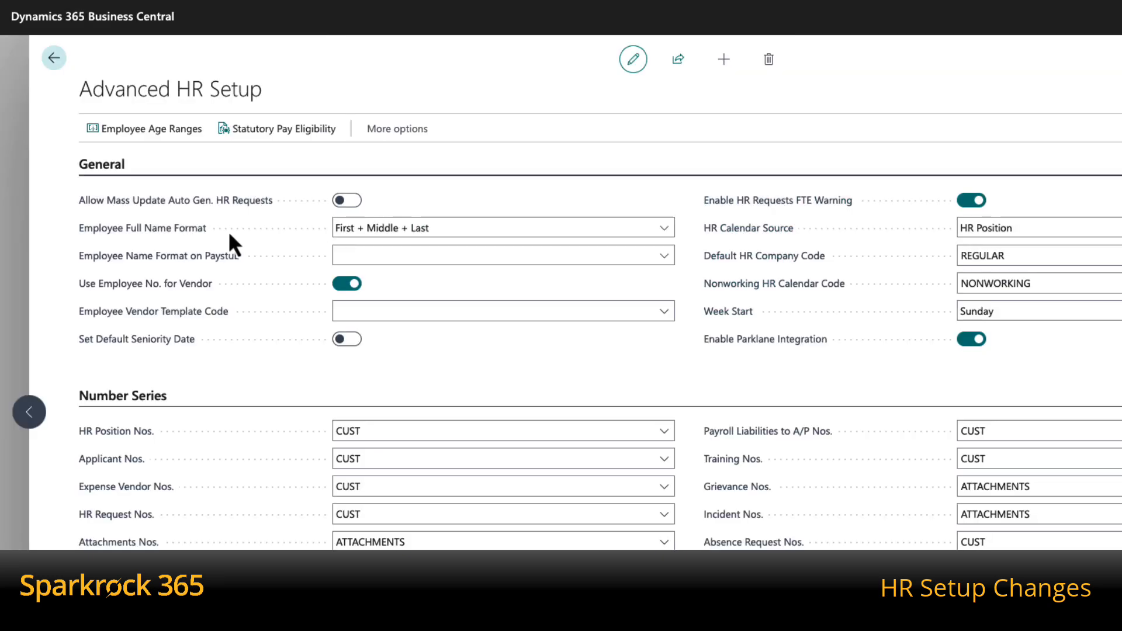
click(664, 227)
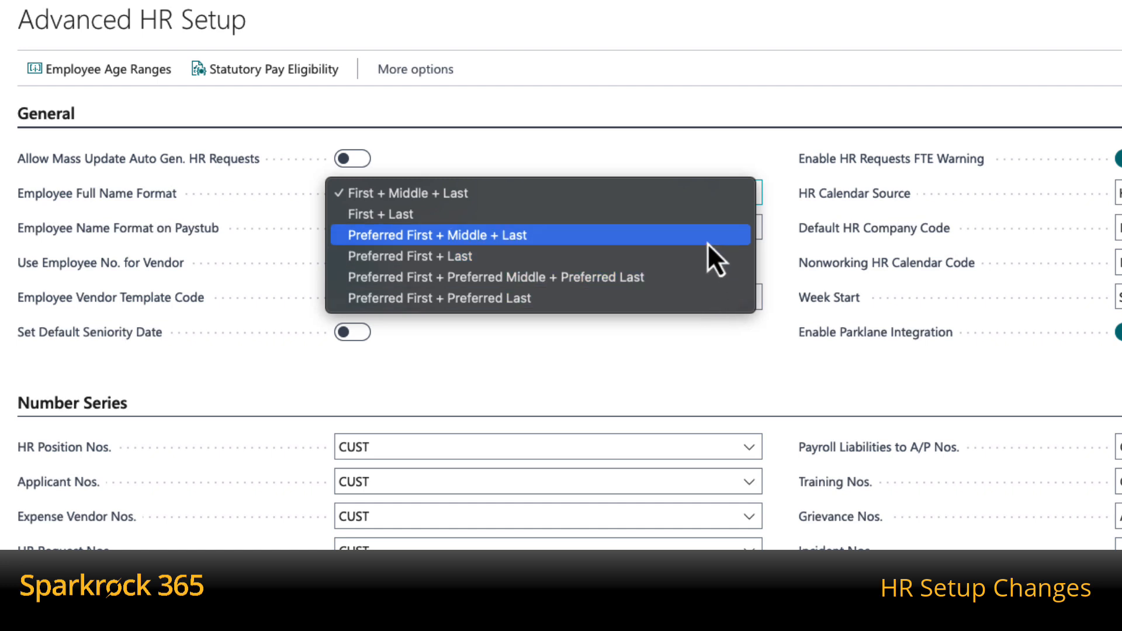
- Set full names to Preferred First + Preferred Last, updating existing employees, and paystub names to First + Last
click(697, 300)
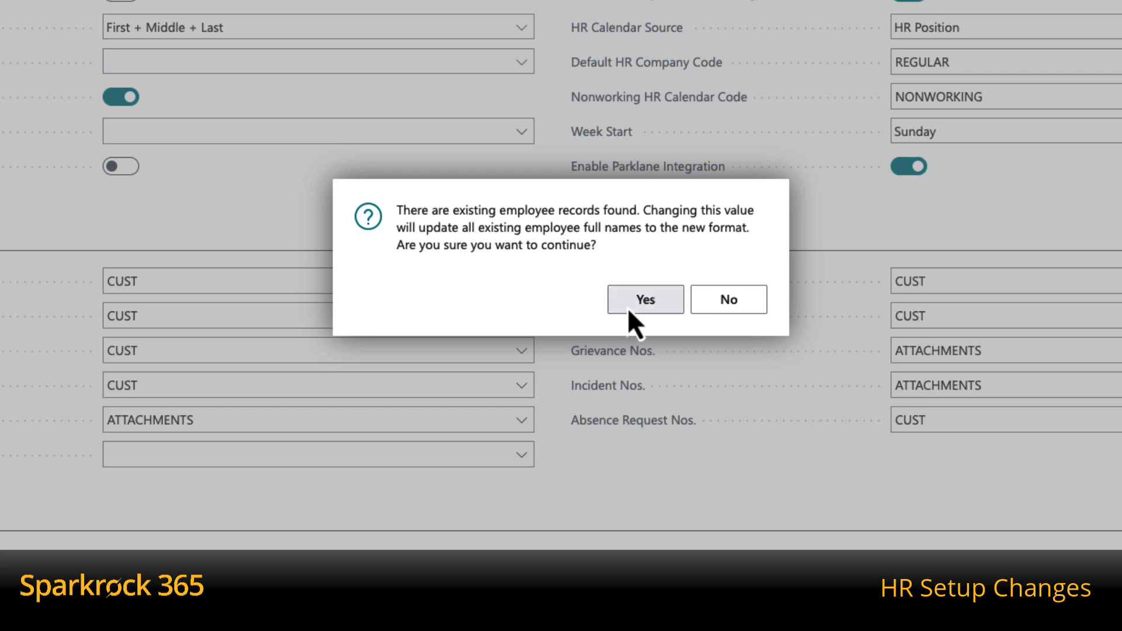
click(628, 309)
click(719, 310)
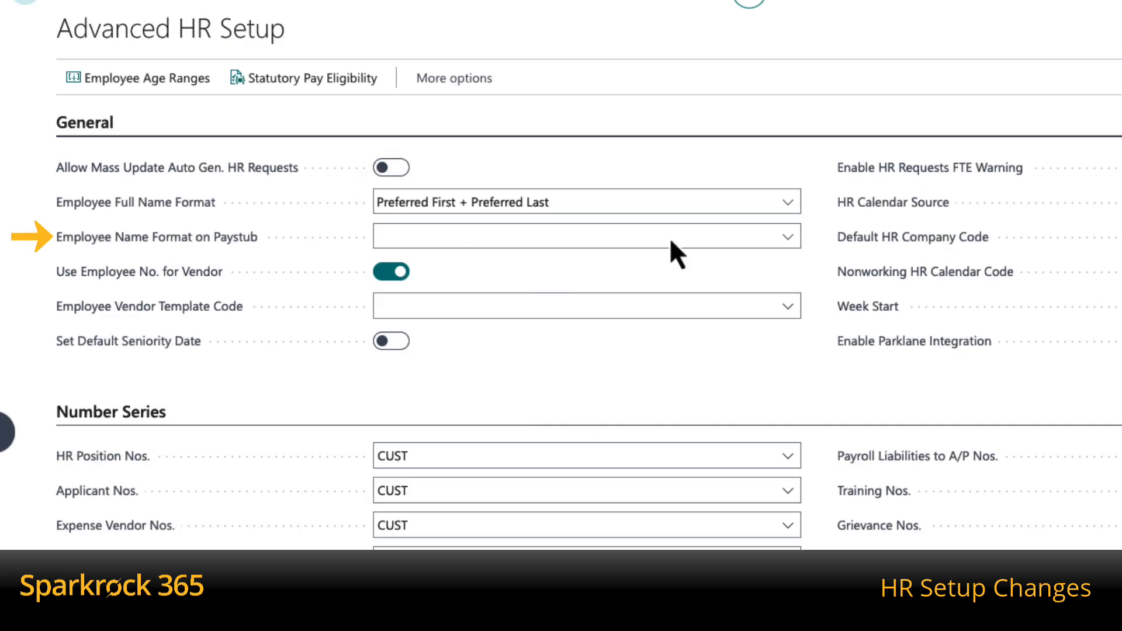
click(789, 242)
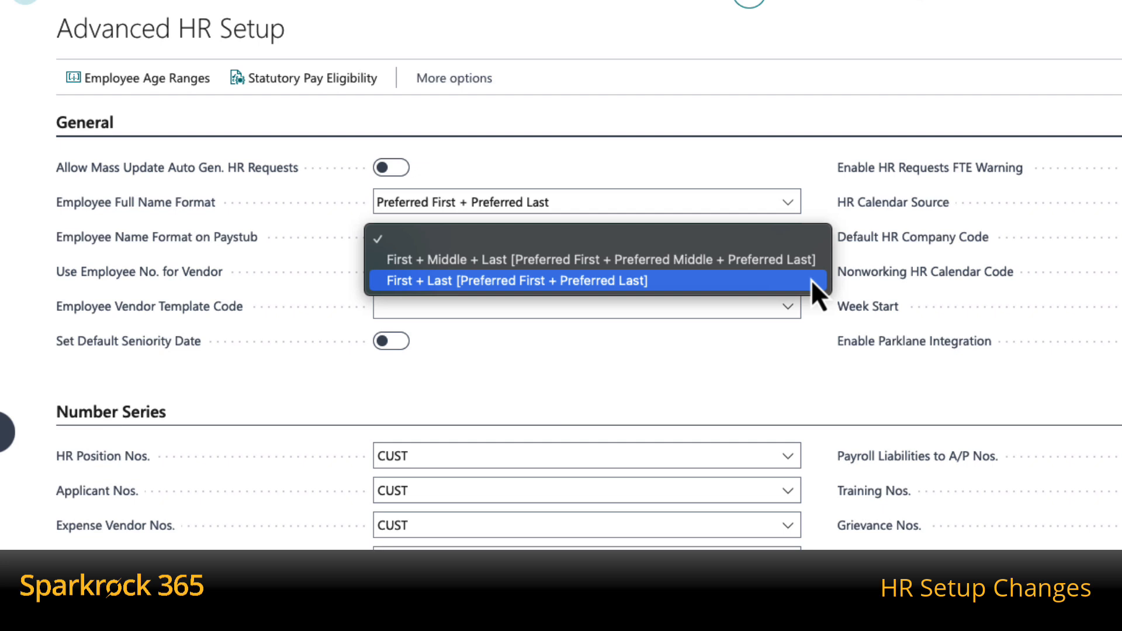
click(813, 281)
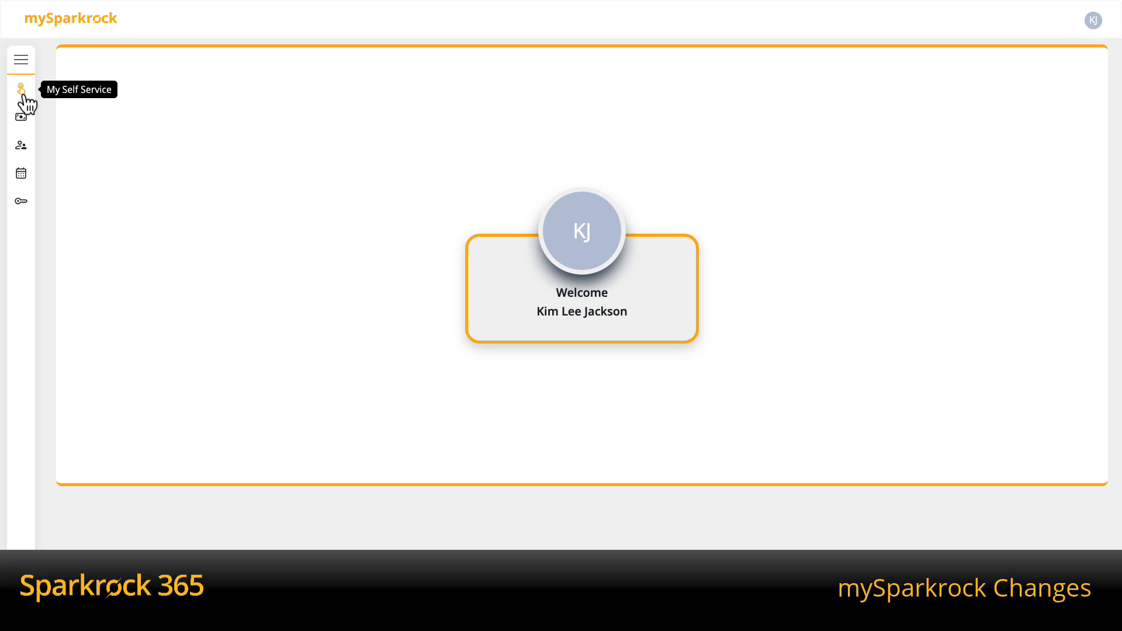
- Open the employee's Profile from the My Self Service menu and switch it to edit mode
click(24, 95)
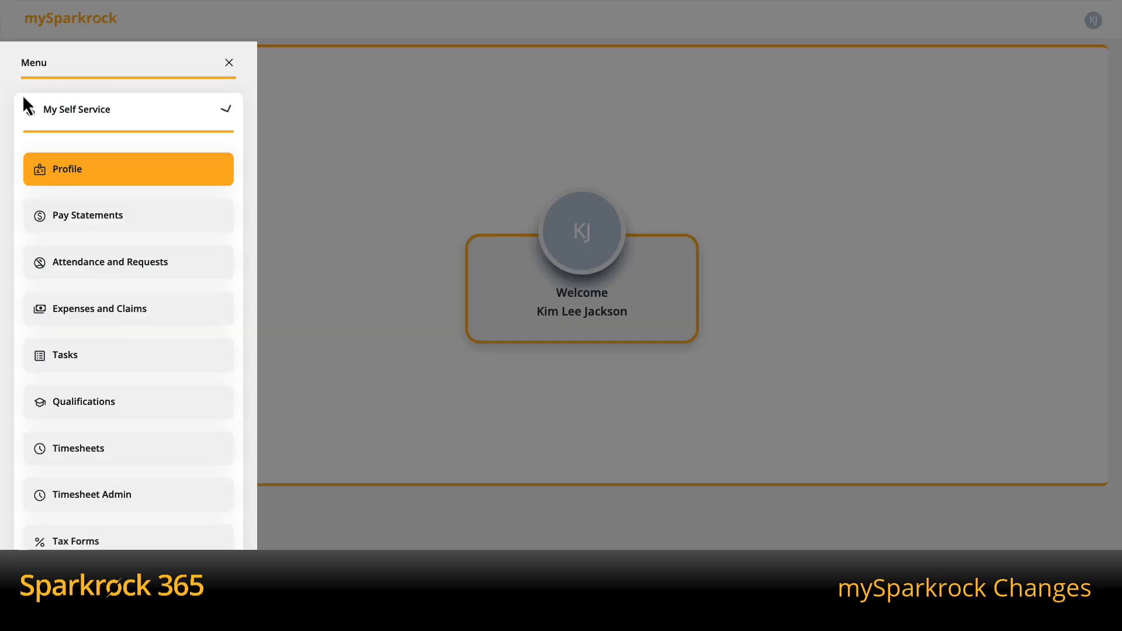
click(70, 172)
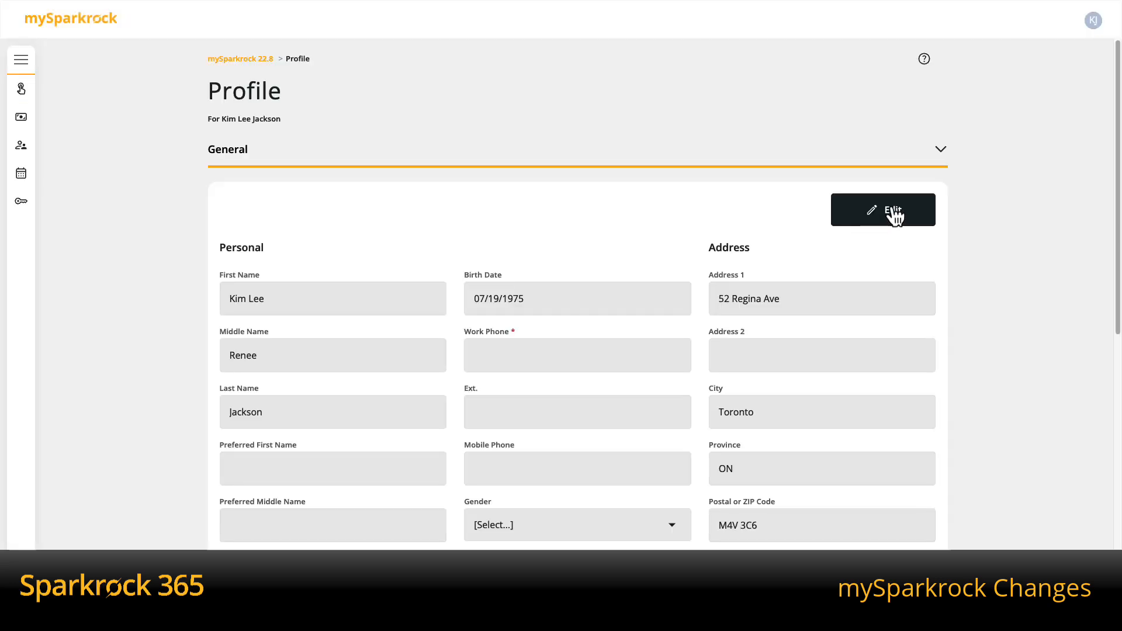
click(889, 212)
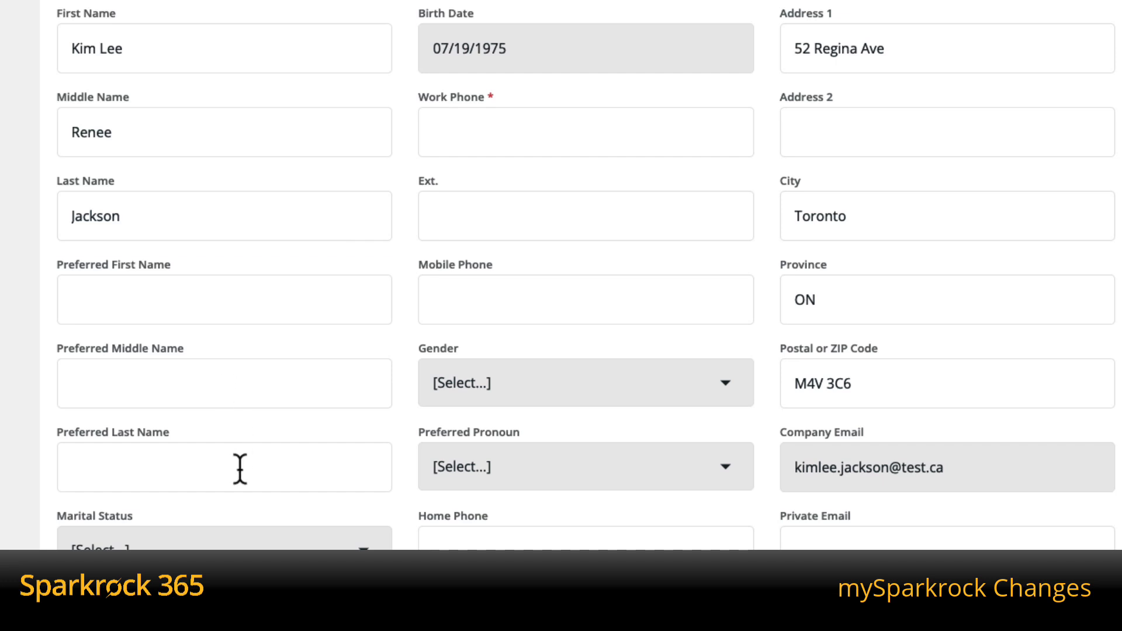
- Enter the employee's preferred first, middle and last names on the profile and save it
click(232, 304)
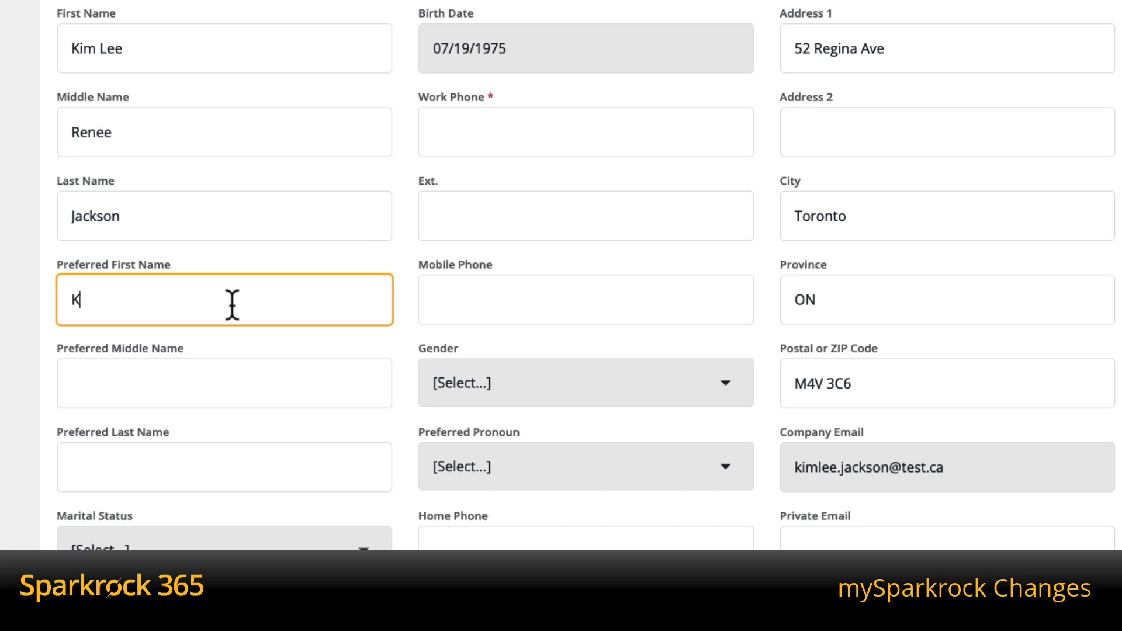
click(199, 377)
text(X)
click(183, 460)
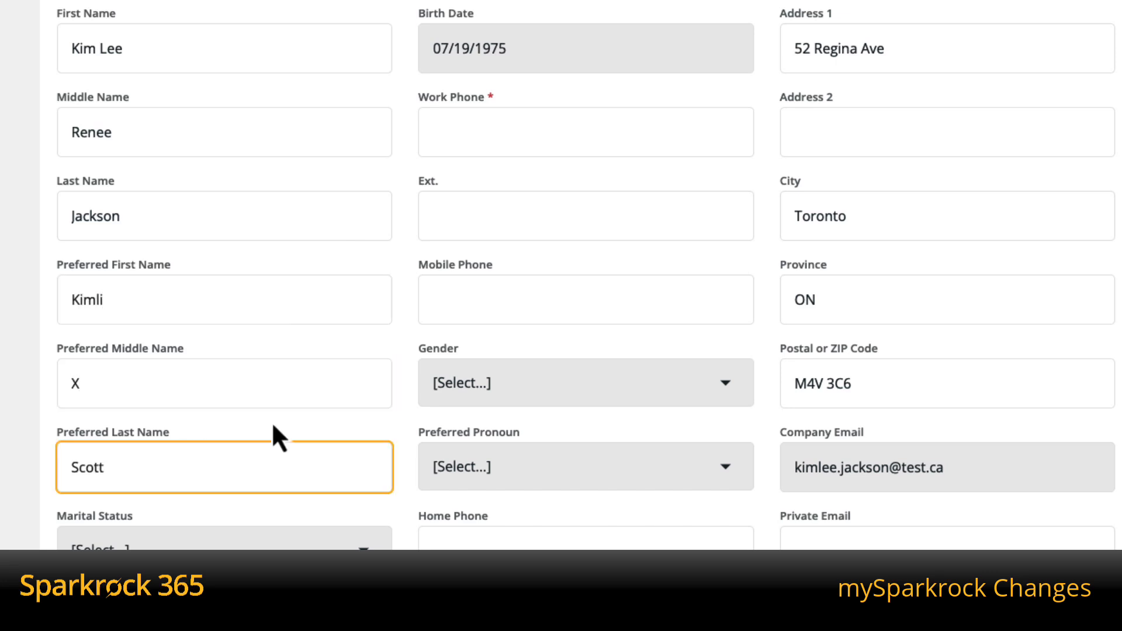
scroll(389, 458, down, 10)
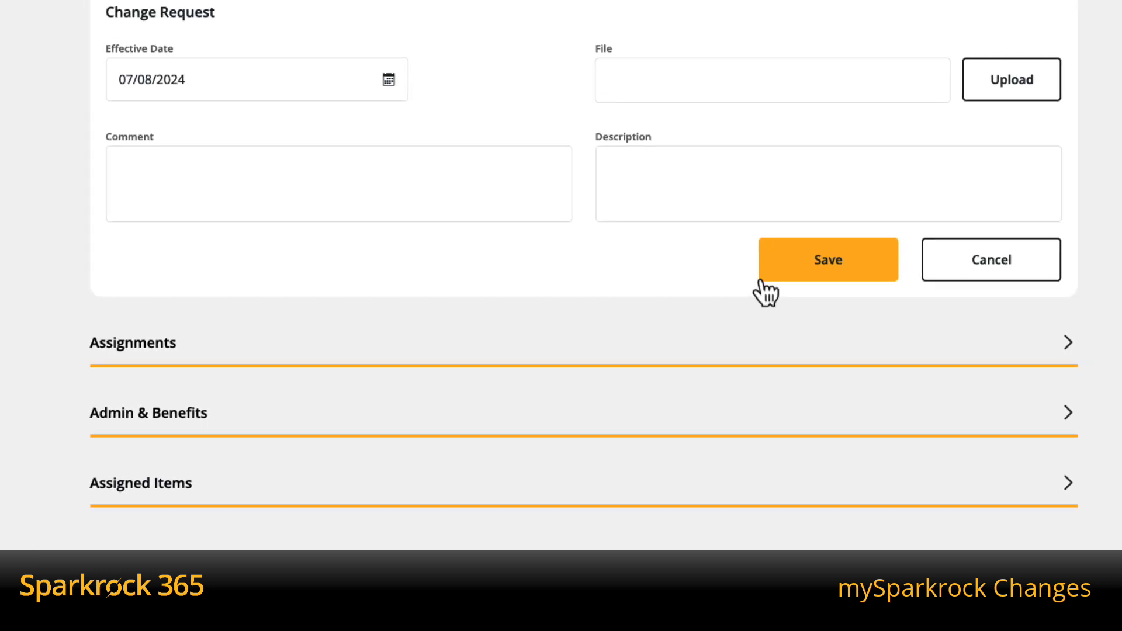
click(762, 279)
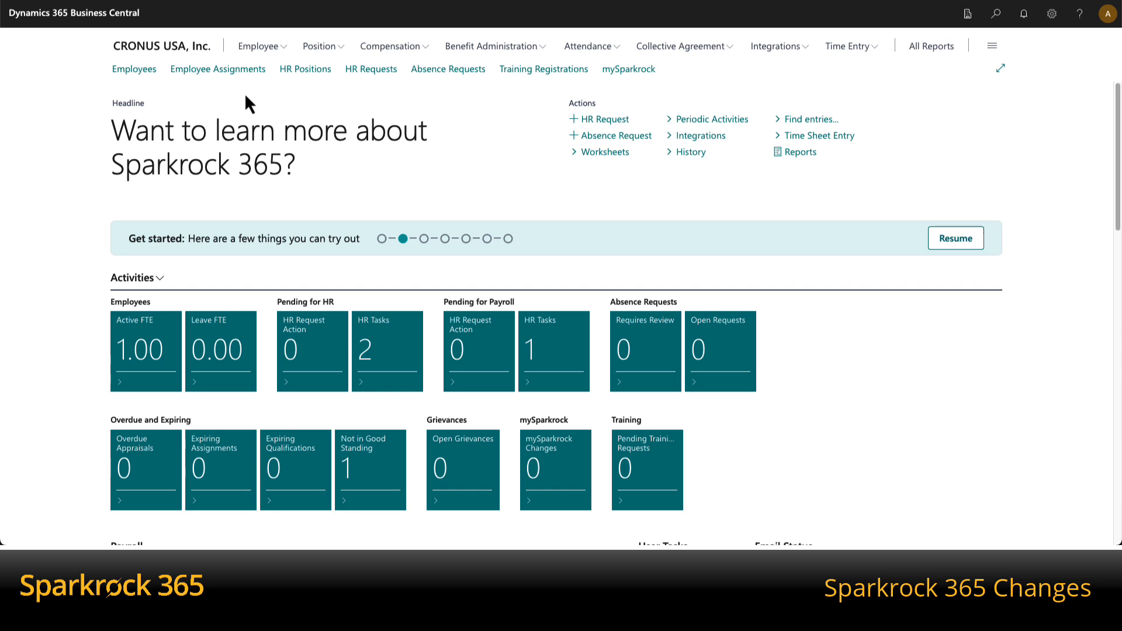
- Open the employee's card from the Employees list
click(134, 69)
click(117, 283)
click(126, 283)
scroll(482, 228, down, 3)
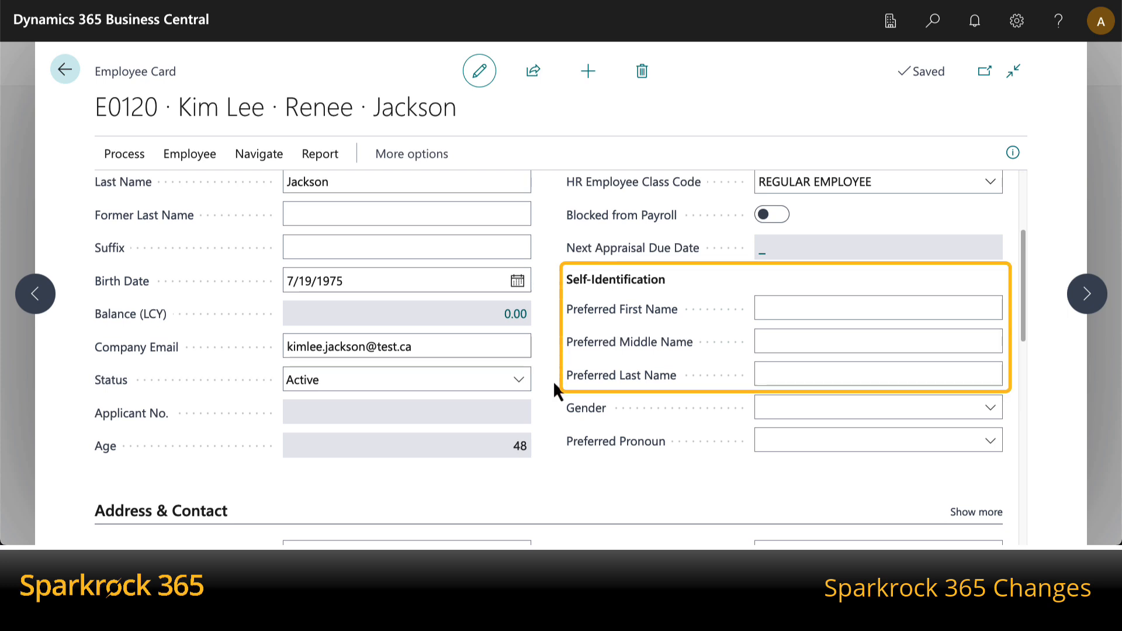
- Fill in the employee's preferred first, middle and last names under Self-Identification and save the card
click(867, 310)
key(Tab)
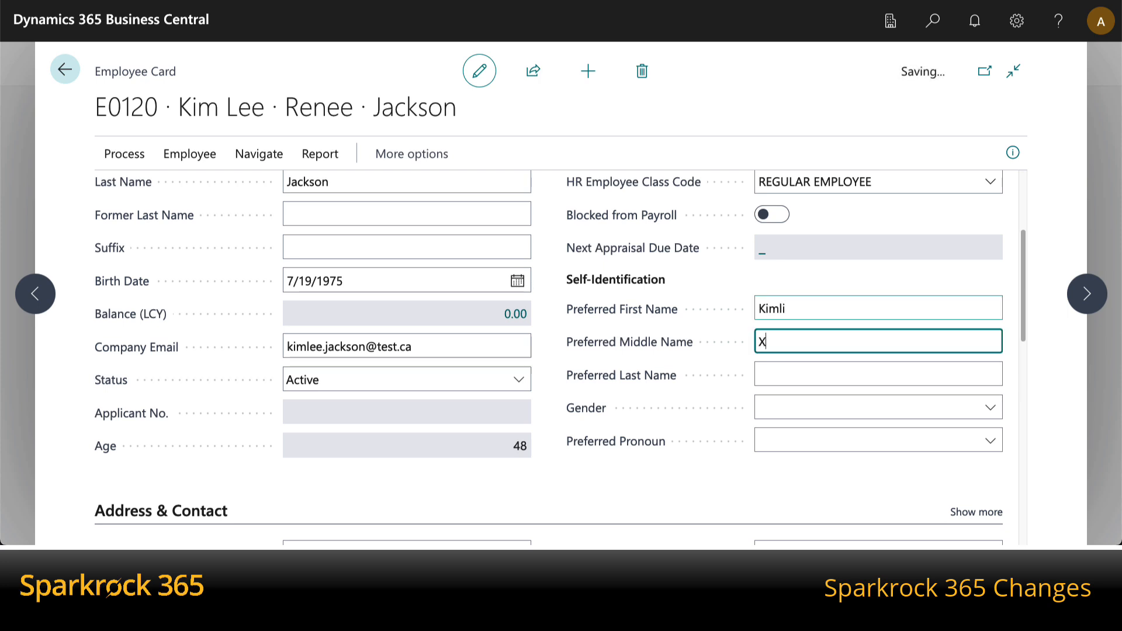
key(Tab)
click(940, 103)
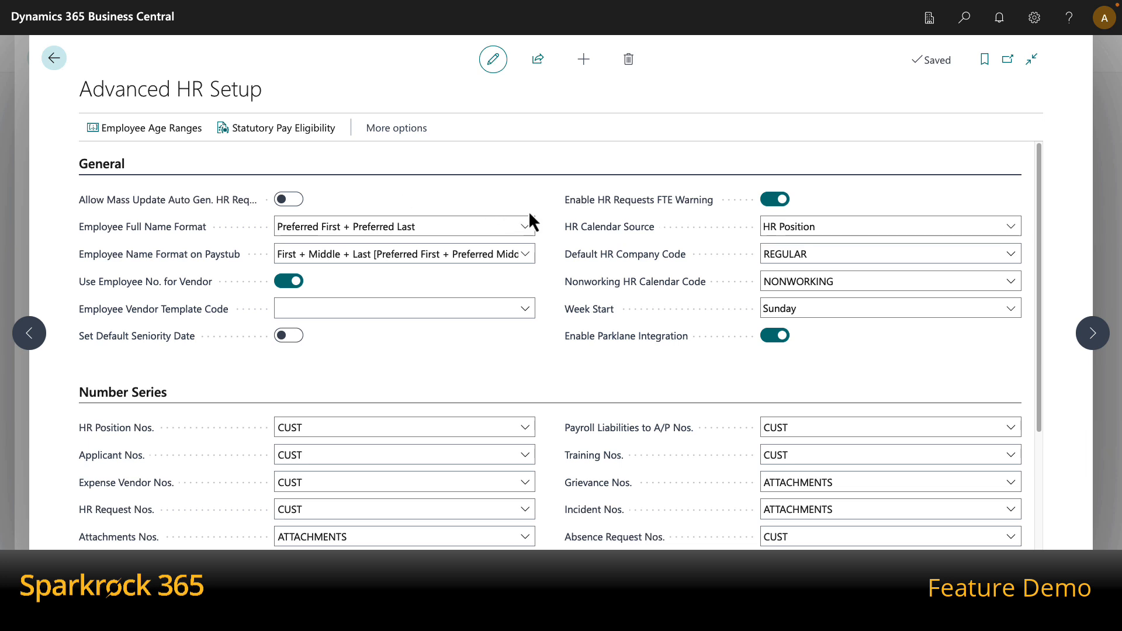
- Set Employee Name Format on Paystub to First + Middle + Last [Preferred First + Preferred Middle + Preferred Last]
key(Tab)
click(527, 257)
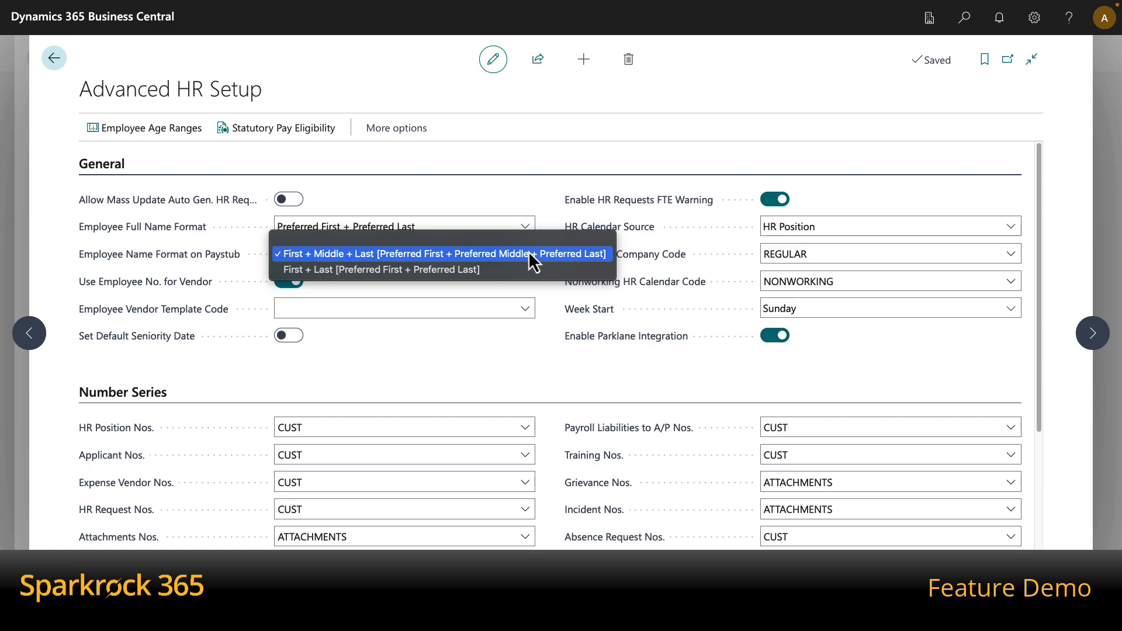
click(528, 253)
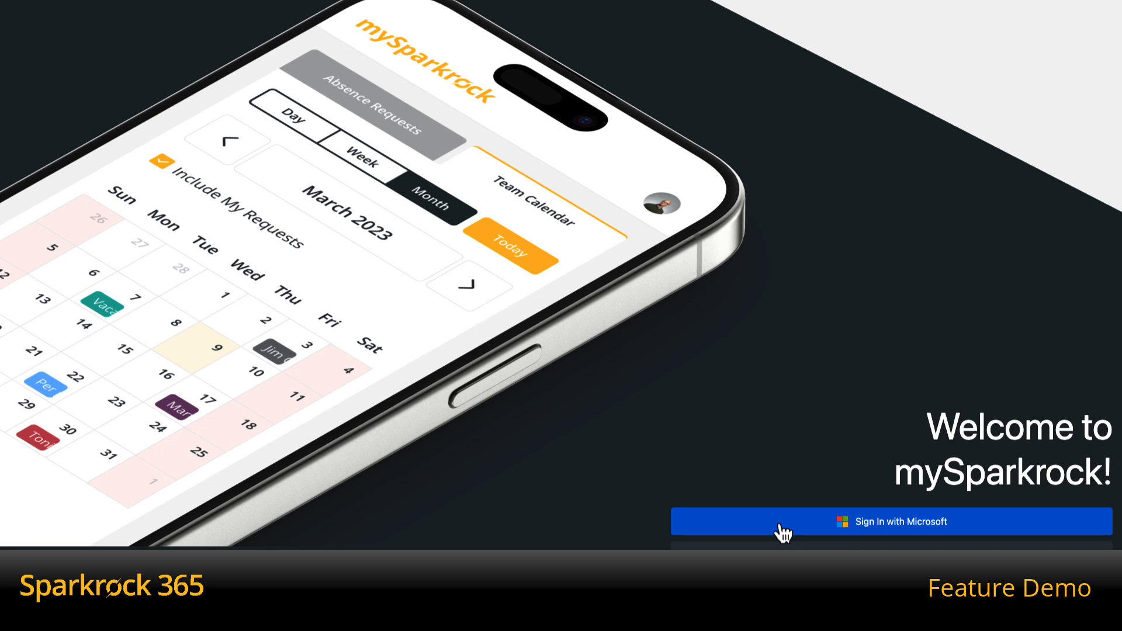
- Sign in to mySparkrock with Microsoft
click(782, 533)
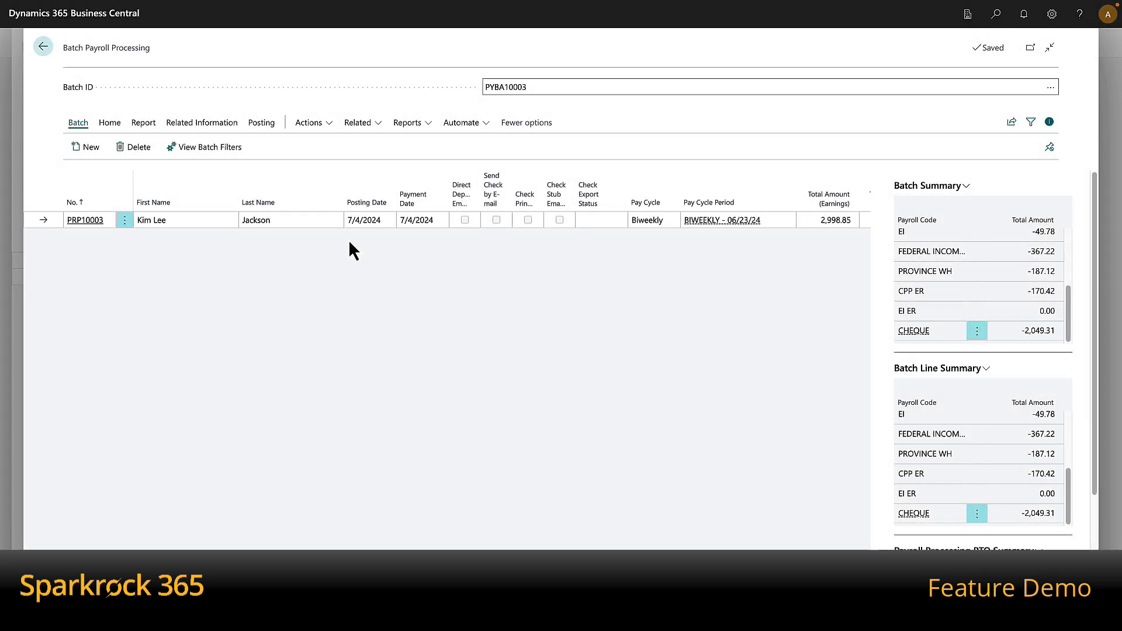
- Print the batch's payroll cheque 207 via Print All Checks, then close the preview
click(108, 125)
click(270, 148)
click(560, 488)
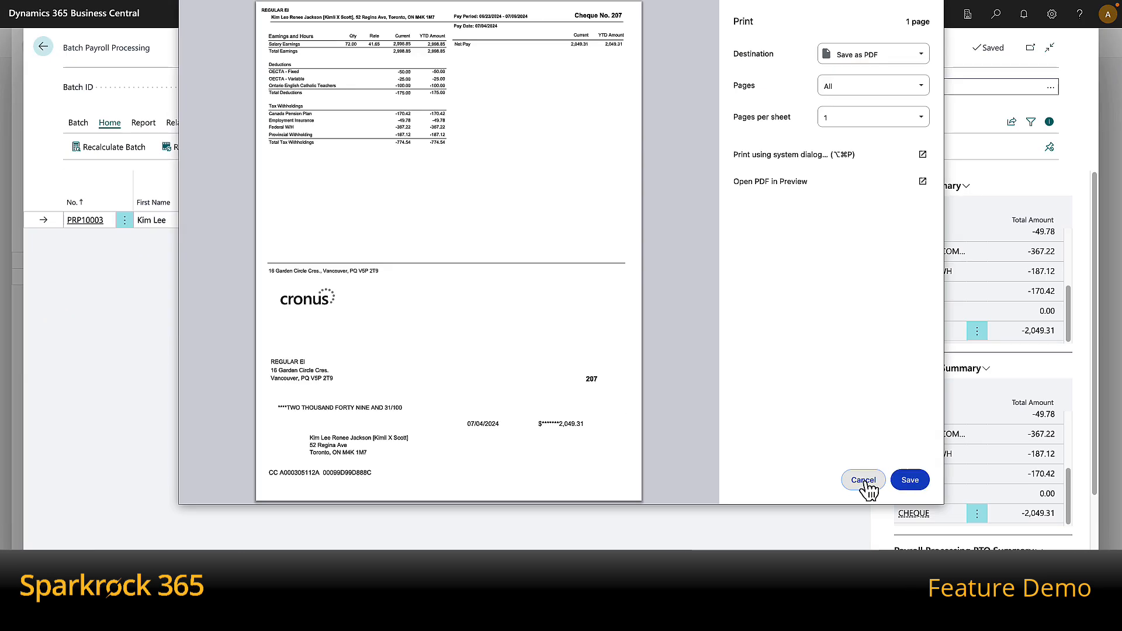
click(864, 480)
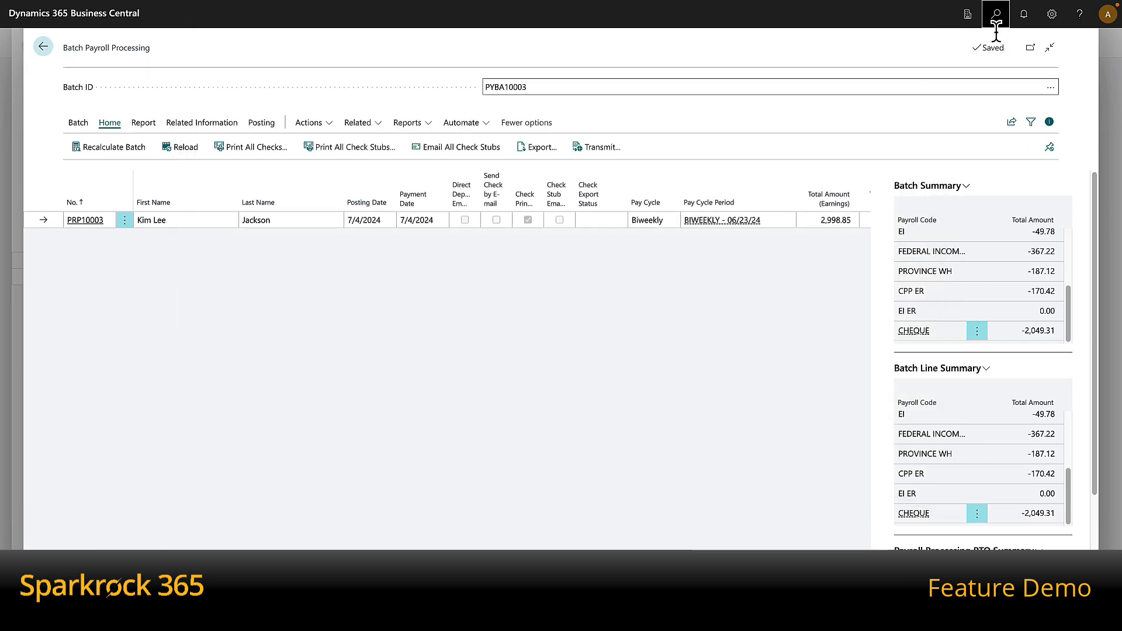
- Switch paystub names back to First + Last in Advanced HR Setup and reprint the batch cheque
click(996, 14)
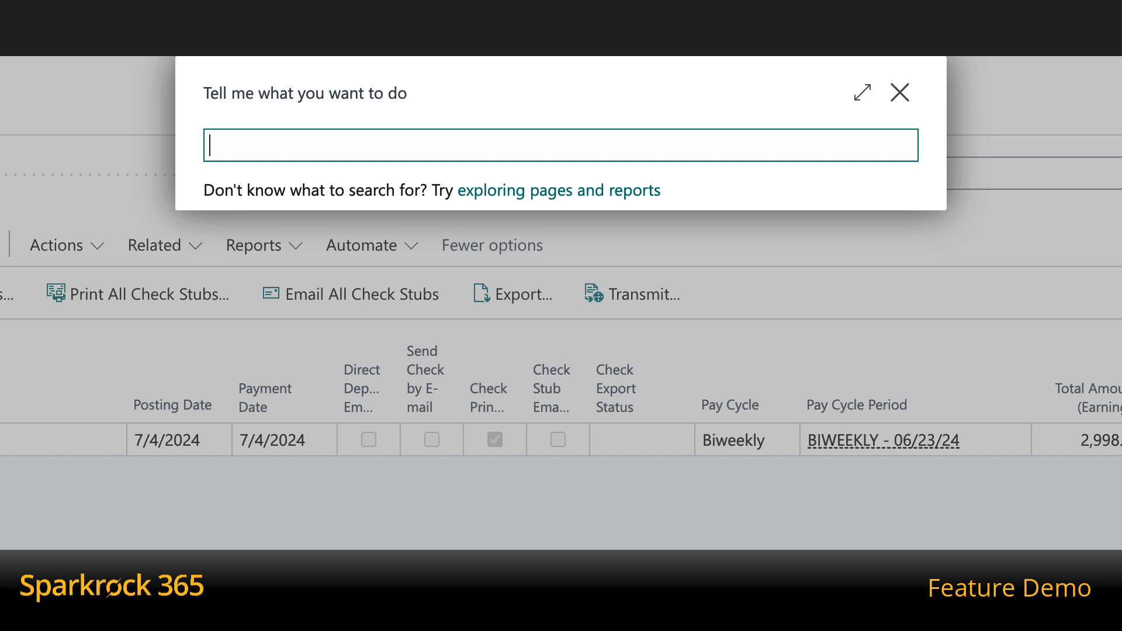
text(adv hr set)
click(326, 250)
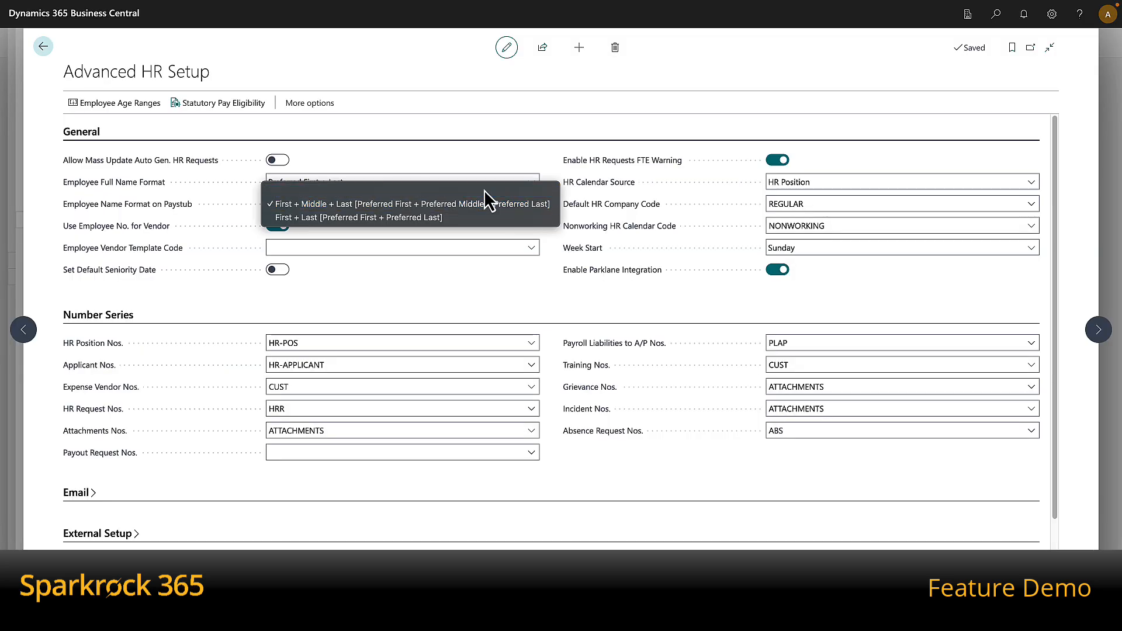
click(488, 202)
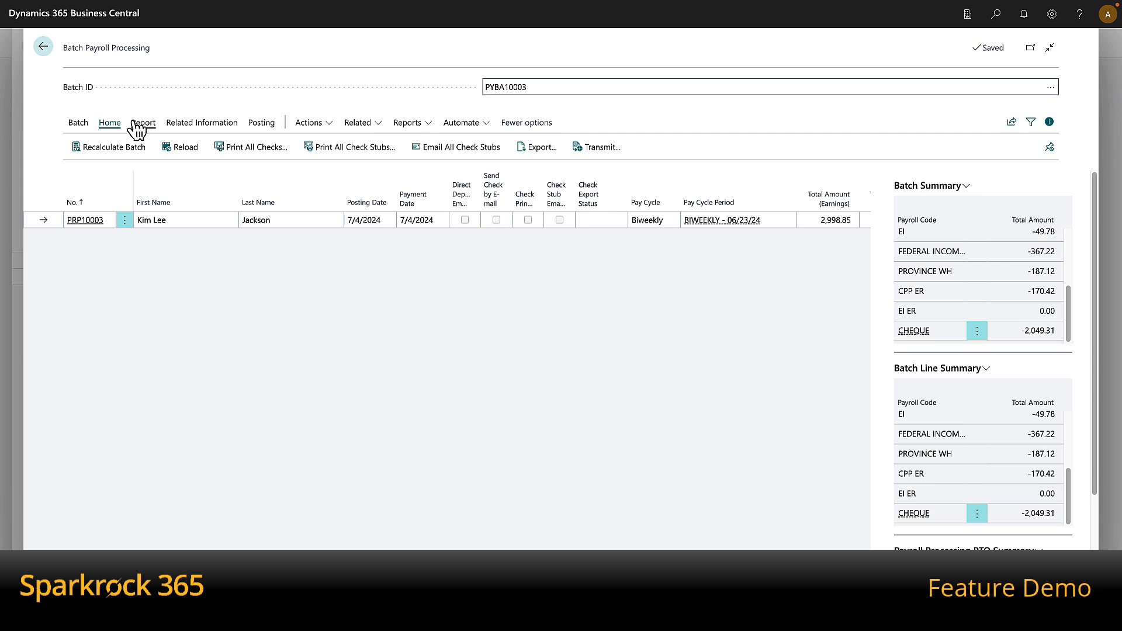
click(252, 148)
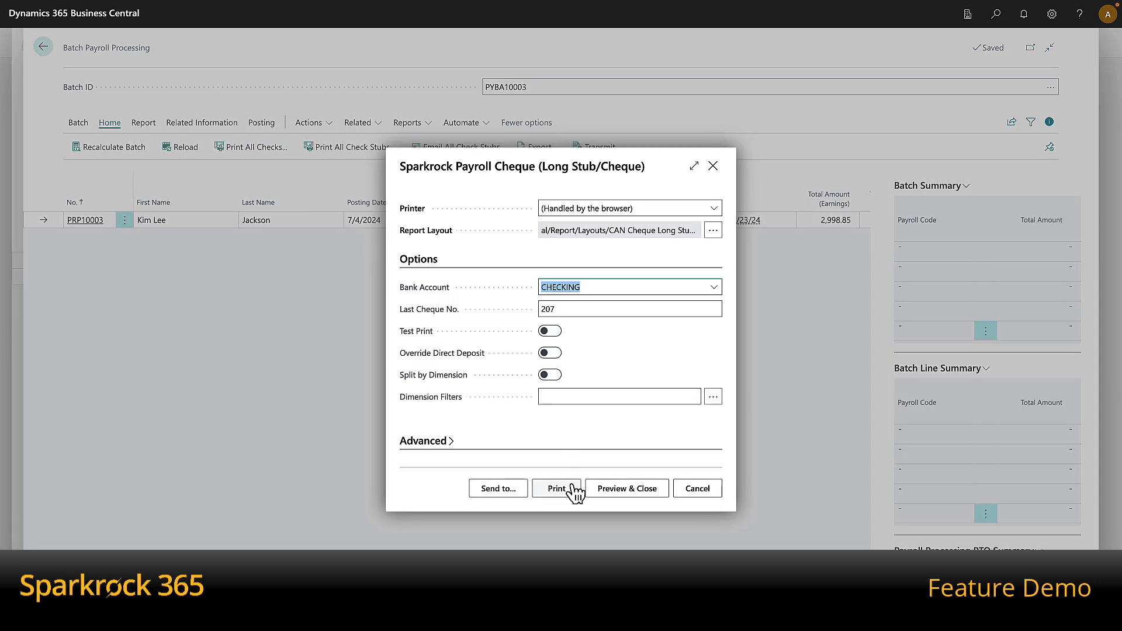
click(575, 492)
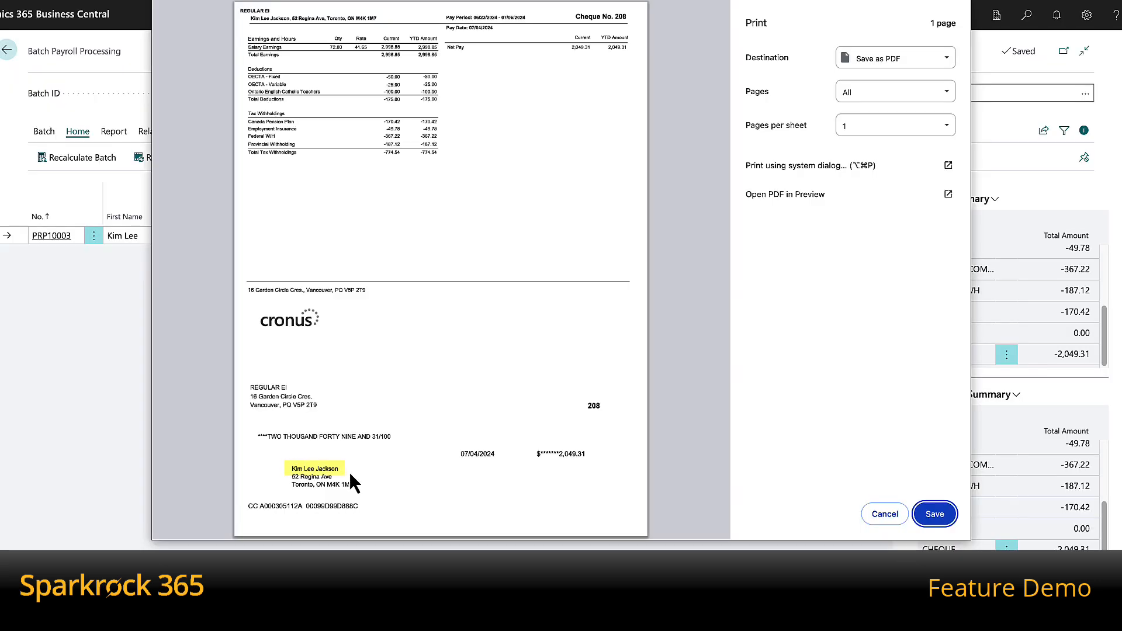